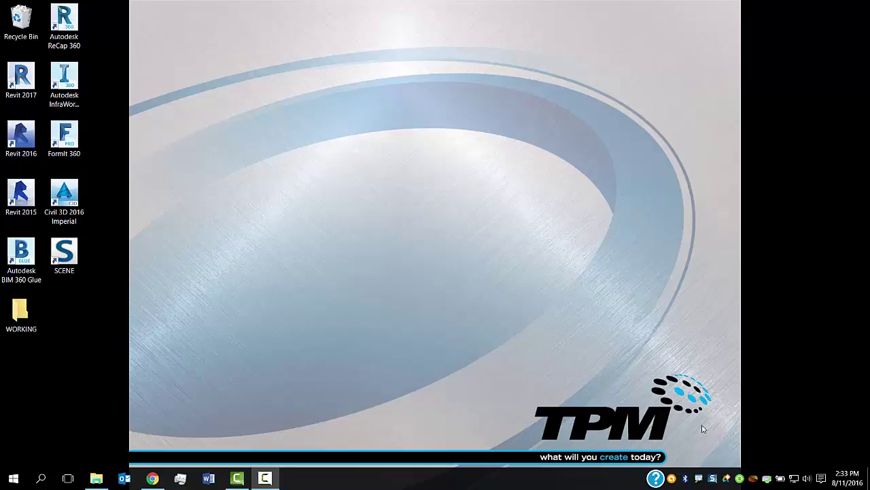
Open the Autodesk desktop app and bring up its settings
left_click(727, 478)
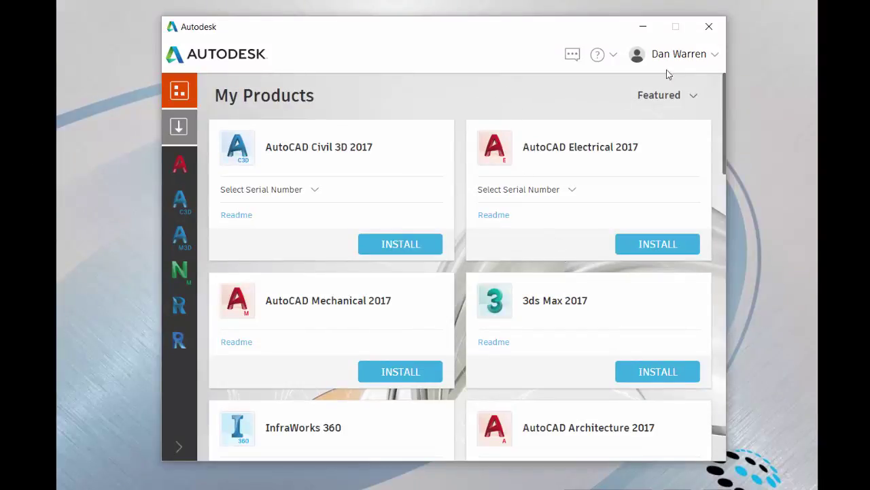
left_click(682, 56)
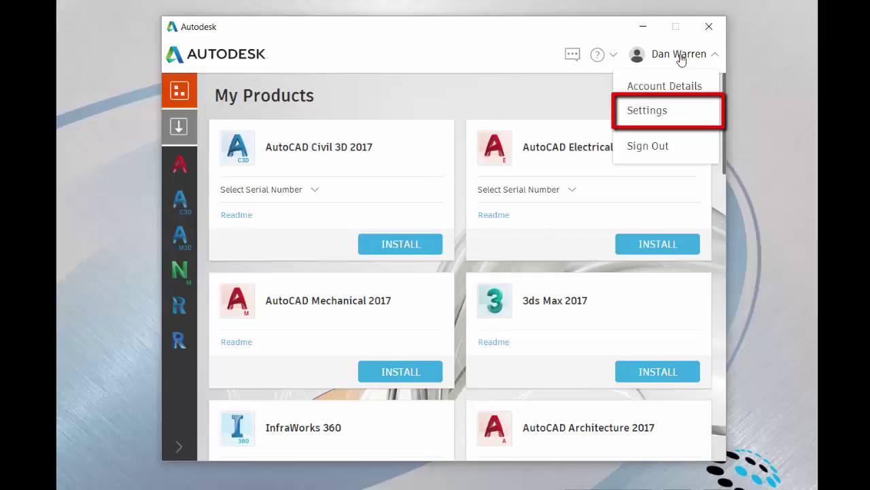
left_click(682, 113)
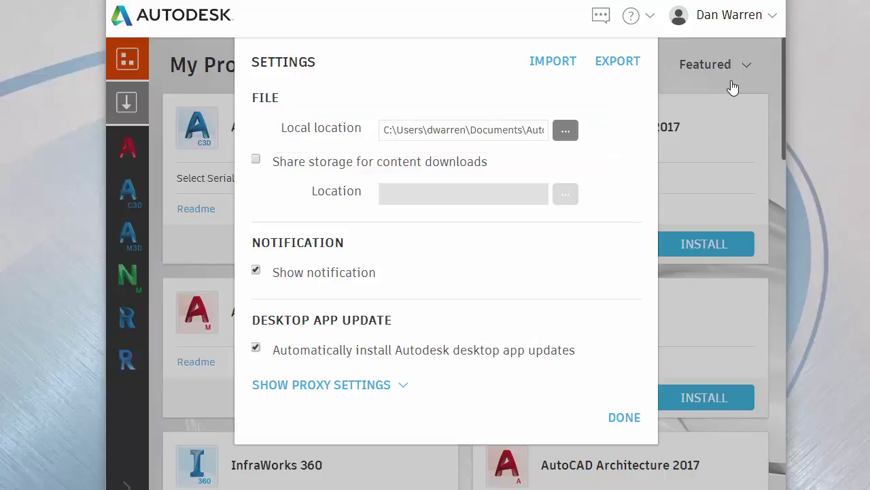
Examine the local location path and the drives available for it, leaving the folder selection without choosing another folder
left_click_drag(383, 129, 561, 141)
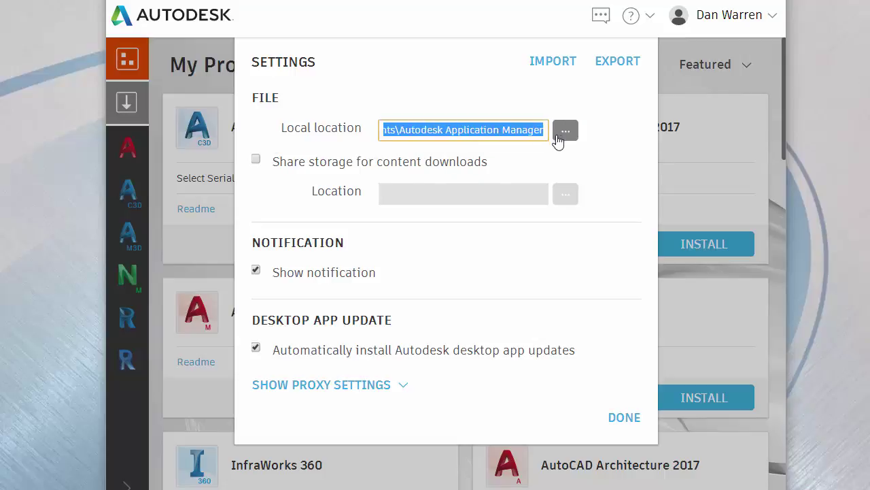
left_click(631, 143)
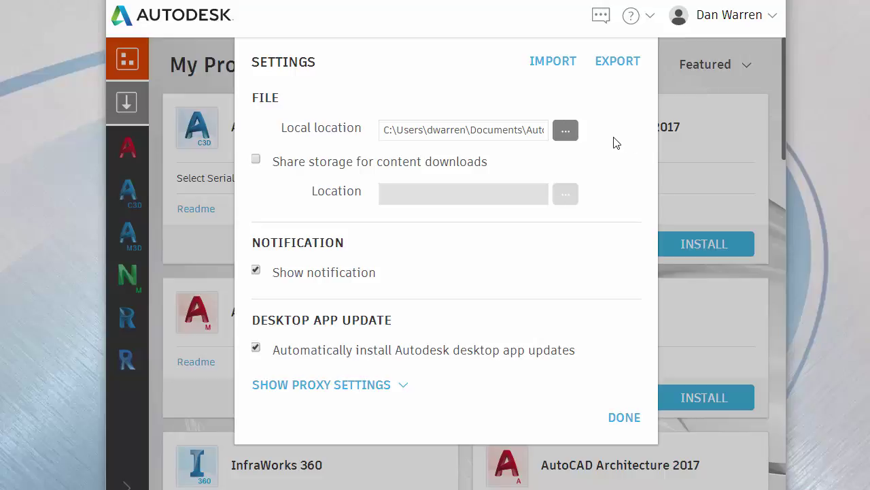
left_click(566, 133)
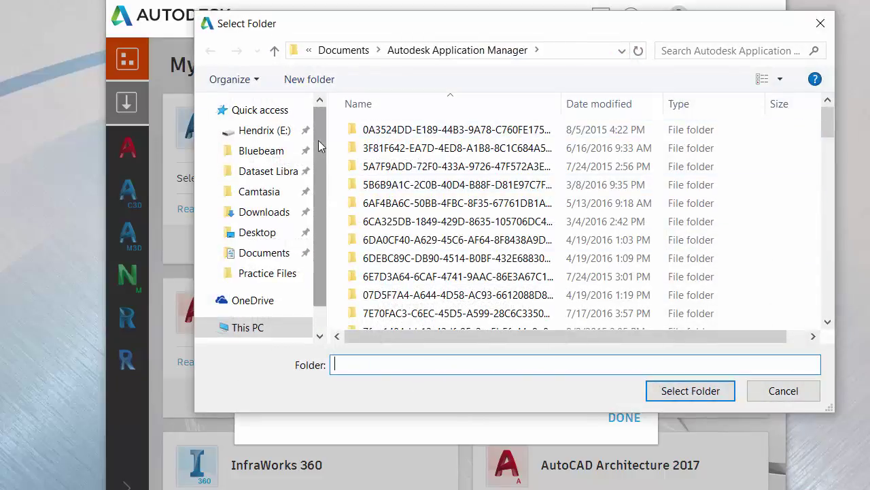
scroll(320, 252, "down", 1)
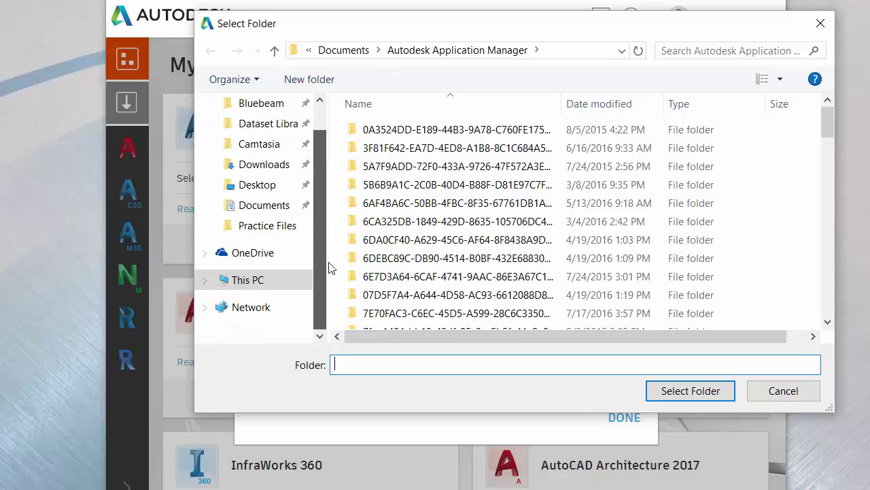
left_click(205, 280)
scroll(322, 231, "down", 2)
scroll(325, 259, "down", 1)
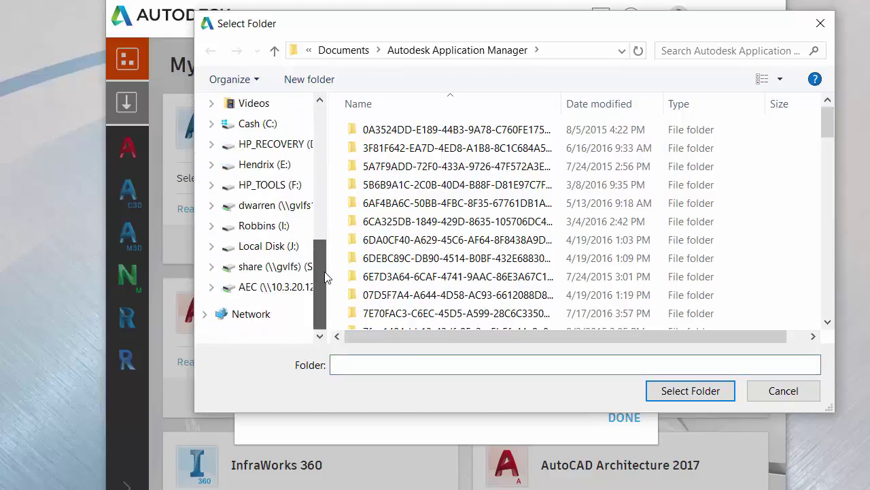
left_click(785, 395)
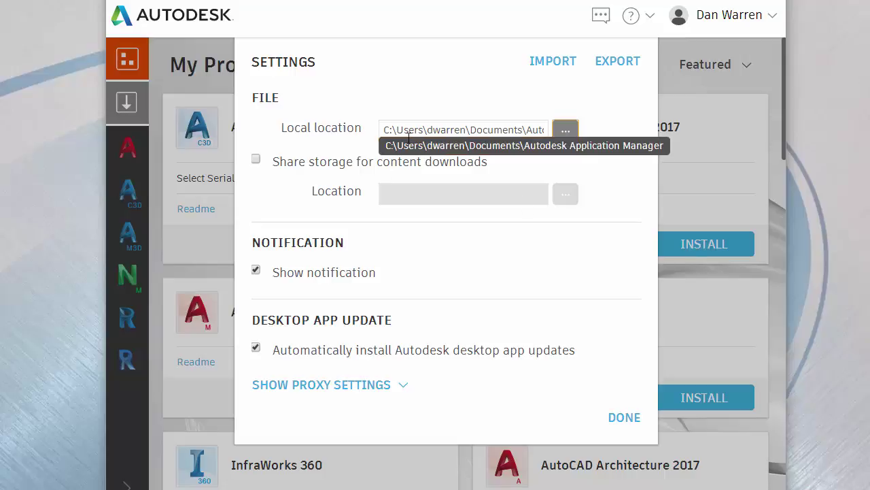
Enable shared storage for content downloads with the location S:\AEs\New folder, and look through the folders on the S: share
left_click(255, 160)
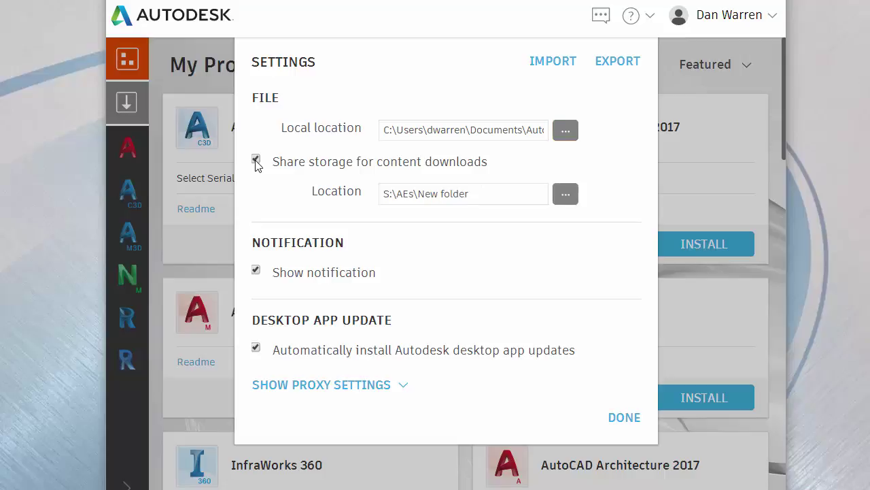
left_click(502, 193)
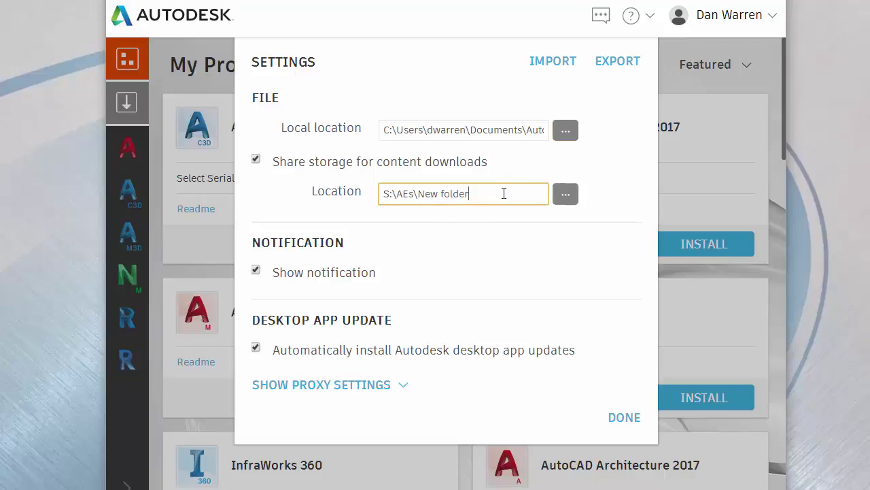
left_click(570, 196)
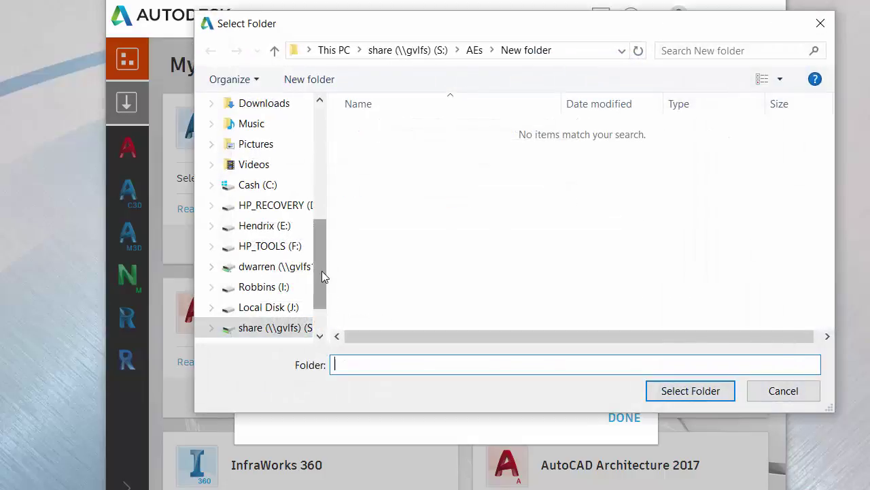
scroll(323, 272, "down", 1)
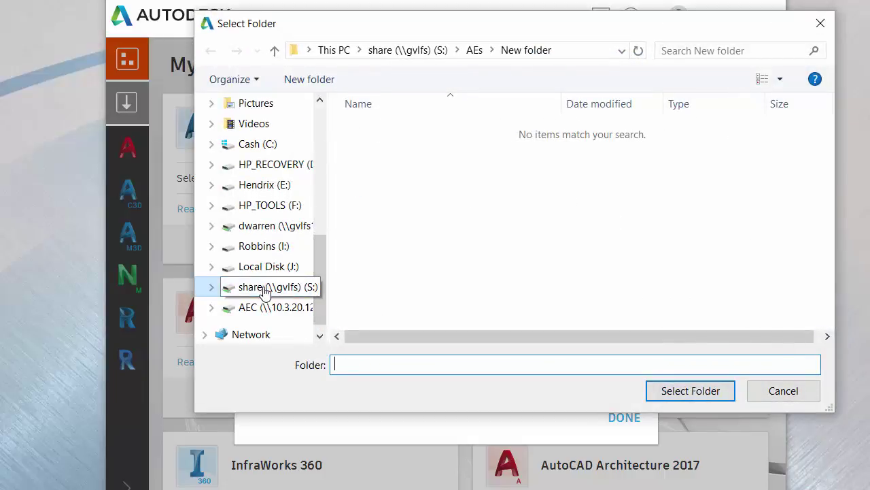
left_click(265, 288)
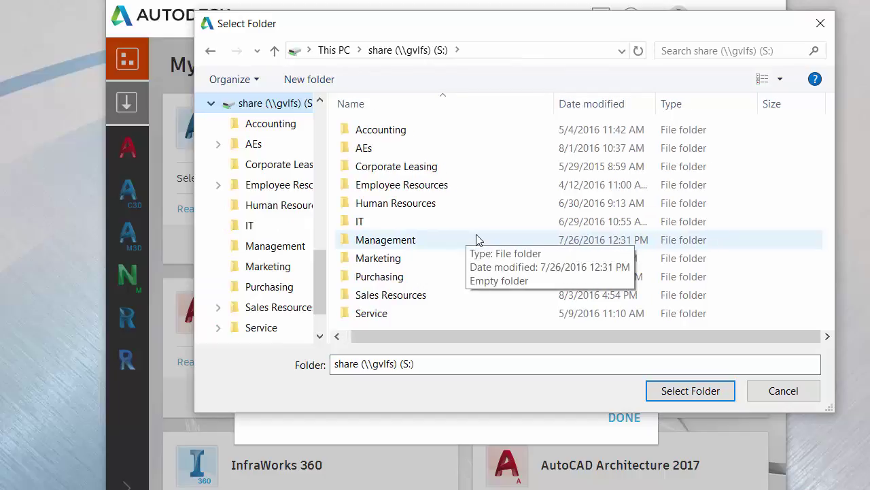
left_click(783, 389)
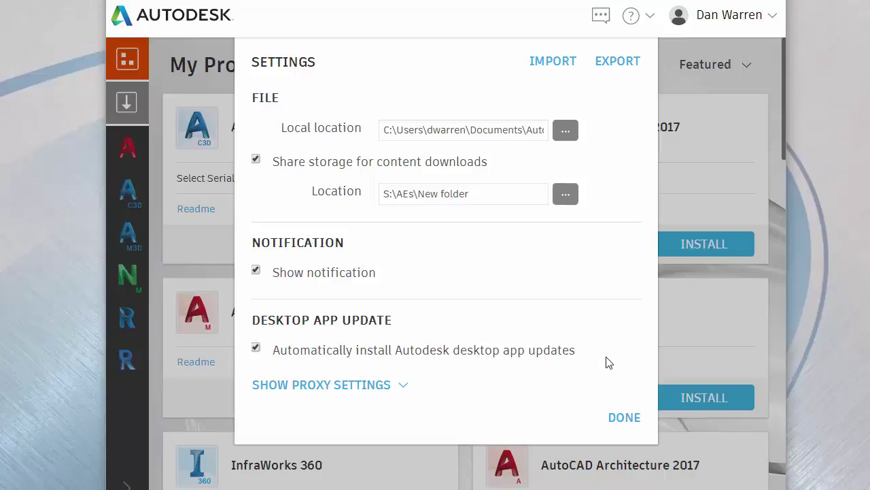
Export the settings to the desktop as an ini file named YourCompanyDesktopApp, and finish the settings
left_click(630, 65)
left_click(564, 326)
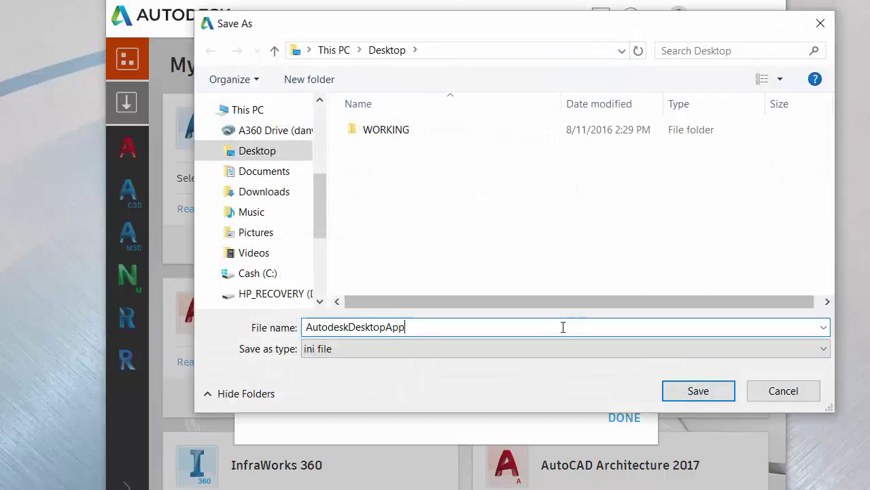
left_click_drag(472, 330, 291, 320)
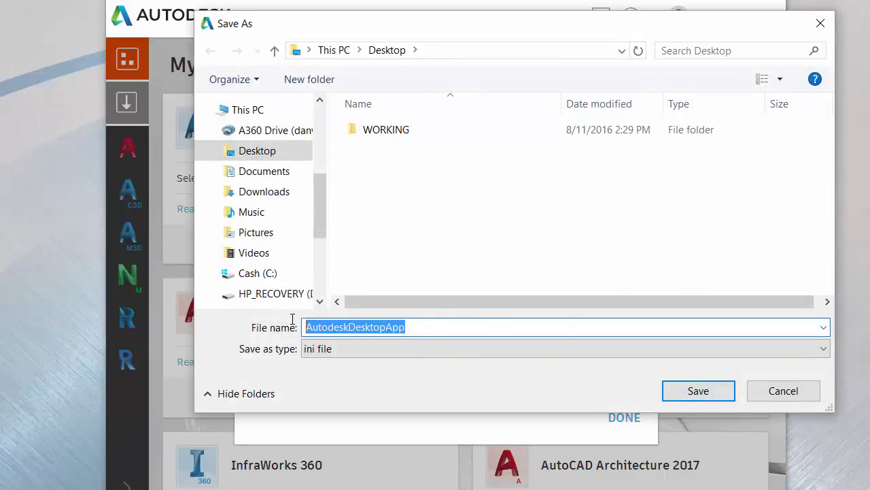
type("YourCompany")
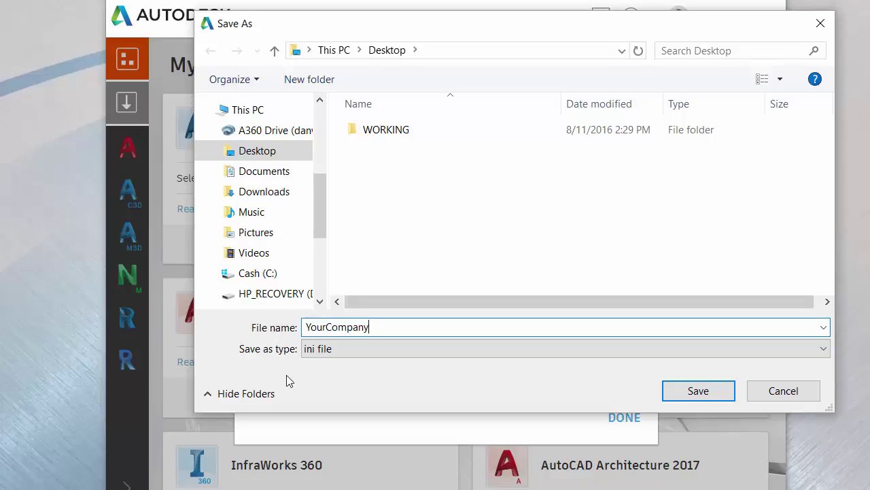
type("DesktopApp")
left_click(720, 392)
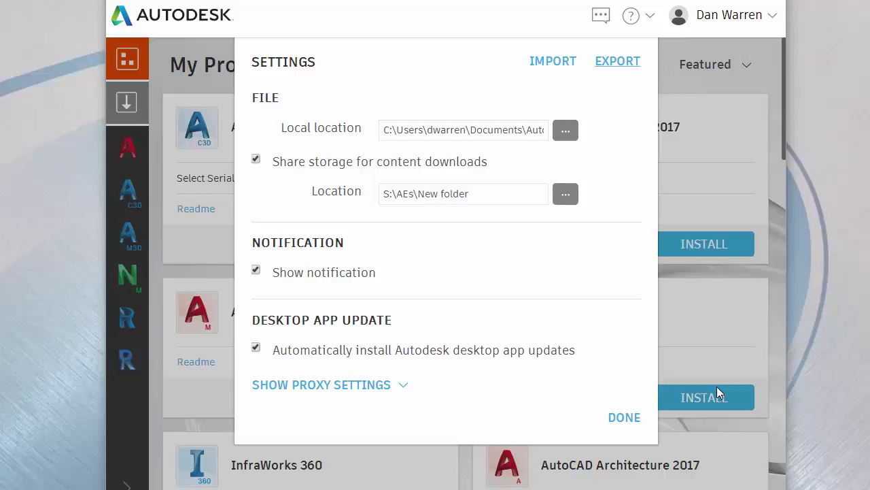
left_click(624, 419)
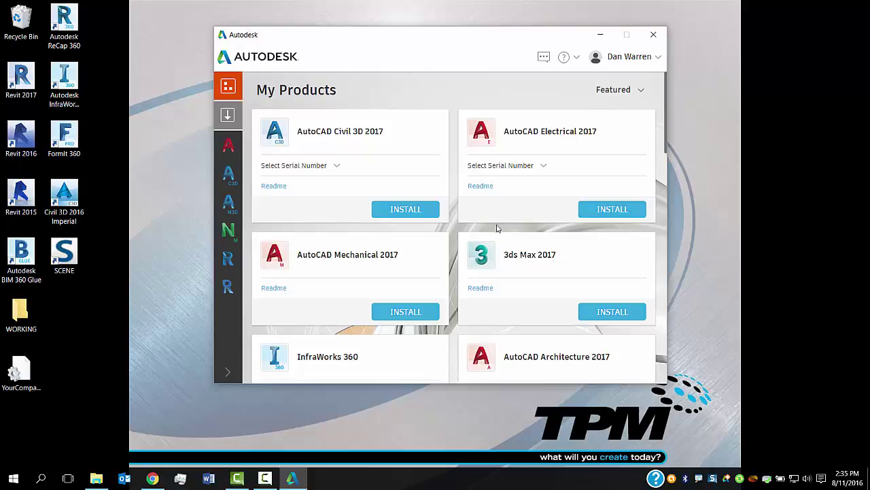
In the exported YourCompanyDesktopApp file on the desktop, delete the Location line under [DownloadManager], then save and close the file
double_click(19, 375)
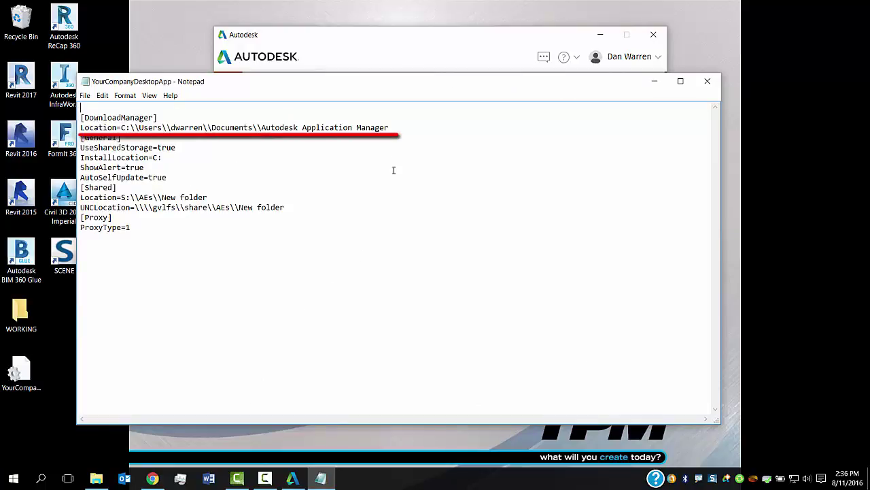
mouse_move(399, 129)
left_mouse_down()
mouse_move(81, 129)
mouse_move(389, 129)
left_mouse_up()
left_click(81, 129)
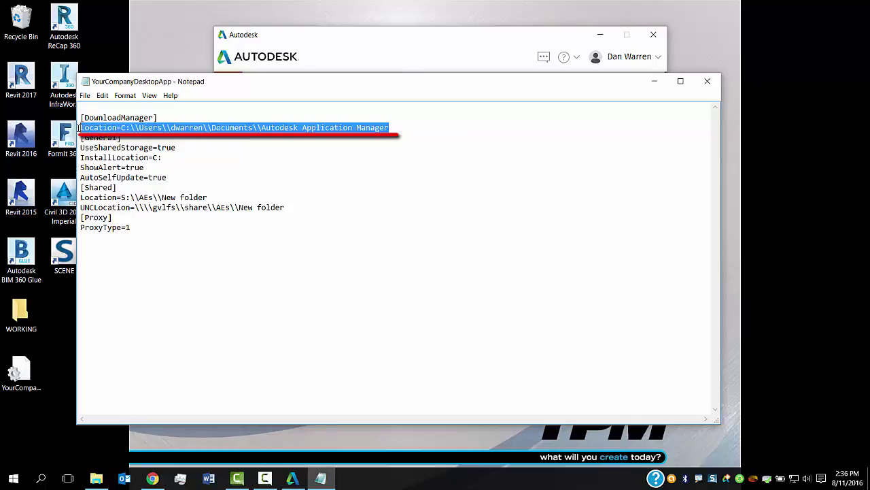
key("Delete")
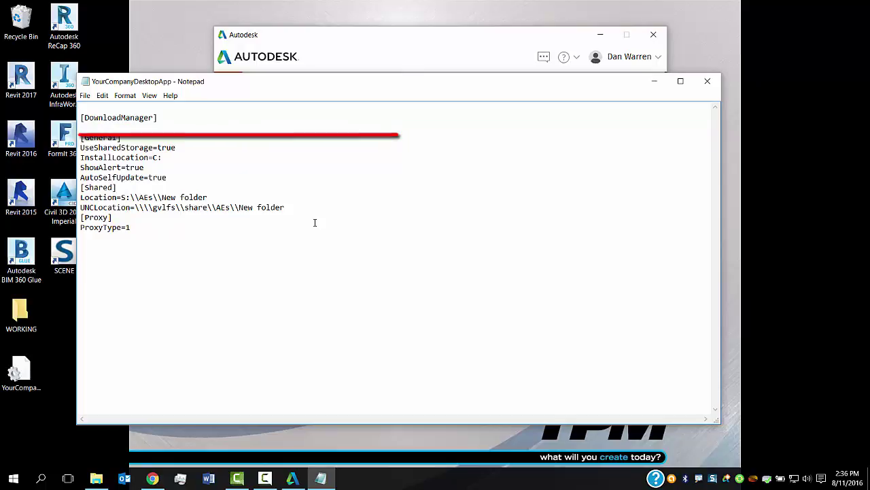
key("Delete")
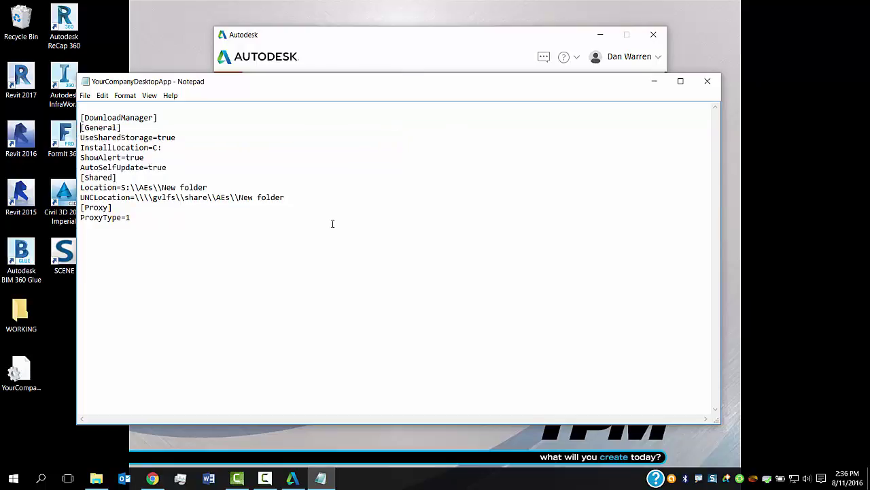
left_click(707, 81)
Import the YourCompanyDesktopApp ini file from the desktop into the Autodesk desktop app settings
left_click(632, 57)
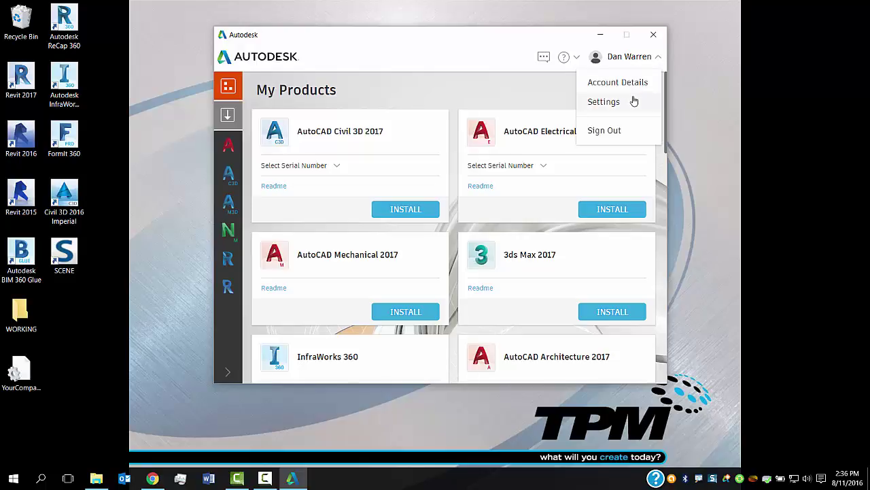
left_click(604, 102)
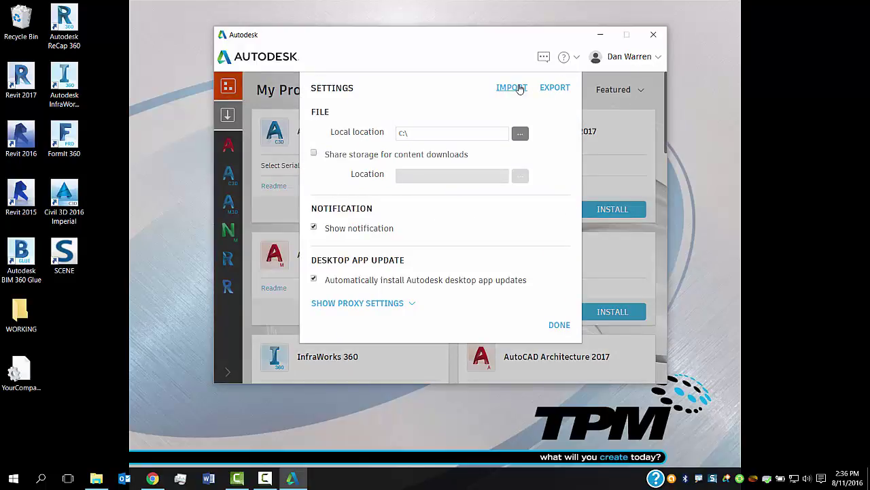
left_click(520, 89)
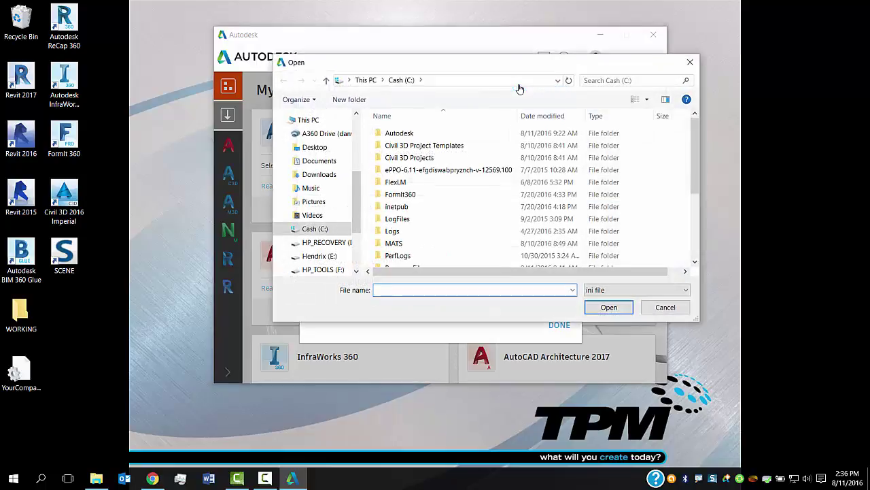
left_click(314, 147)
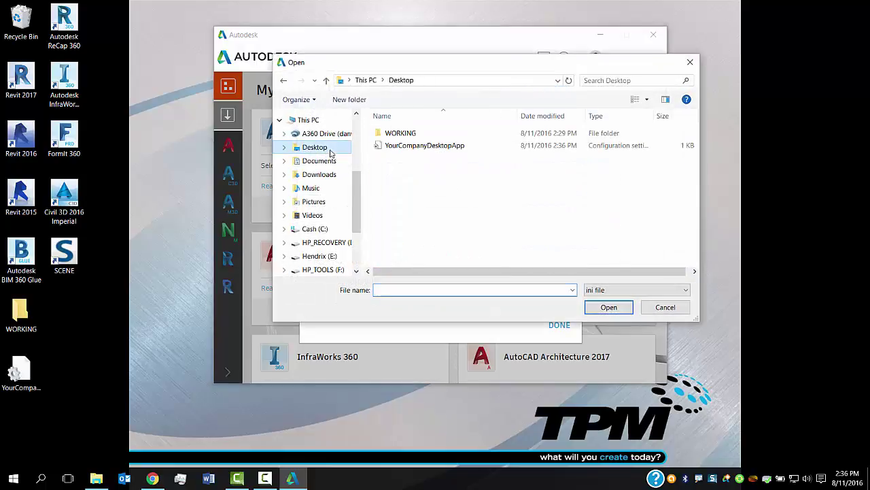
left_click(418, 146)
left_click(606, 307)
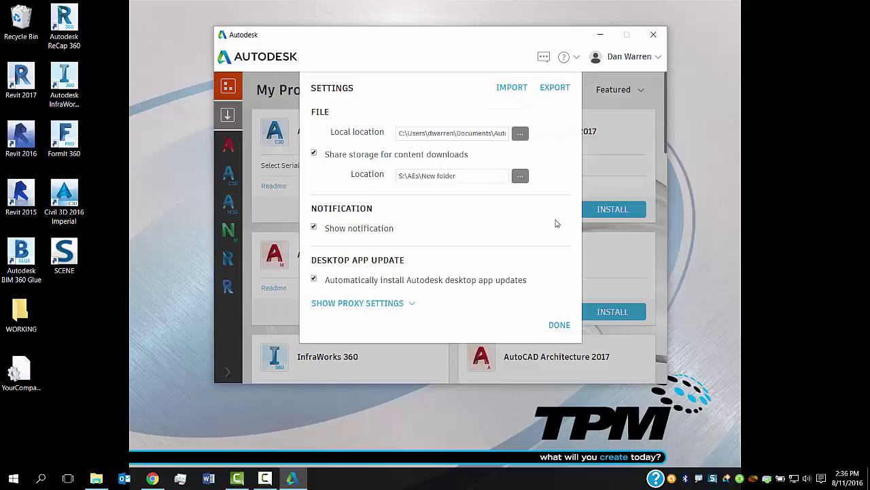